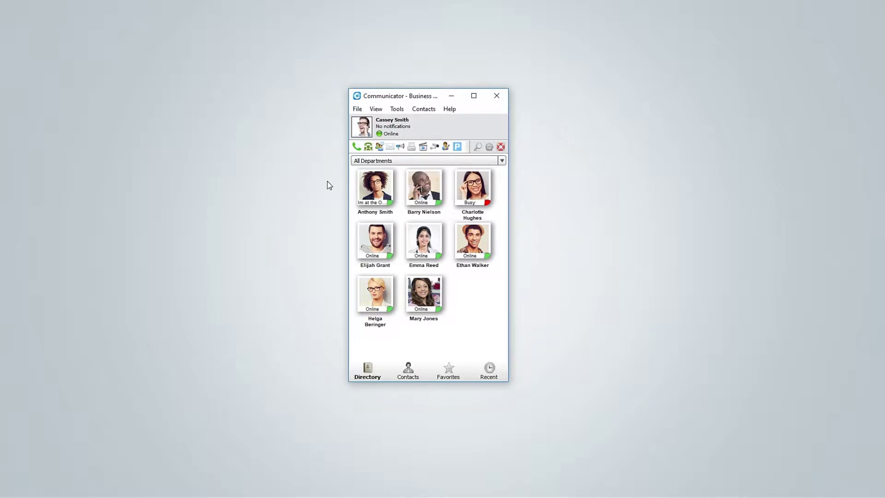
Step: Install the fax port monitor from Tools > Fax and acknowledge the success message
left_click(398, 111)
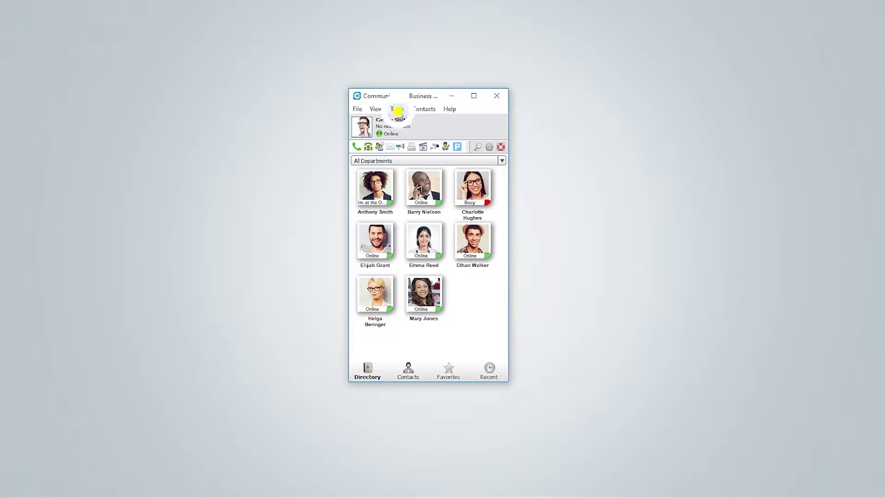
mouse_move(404, 120)
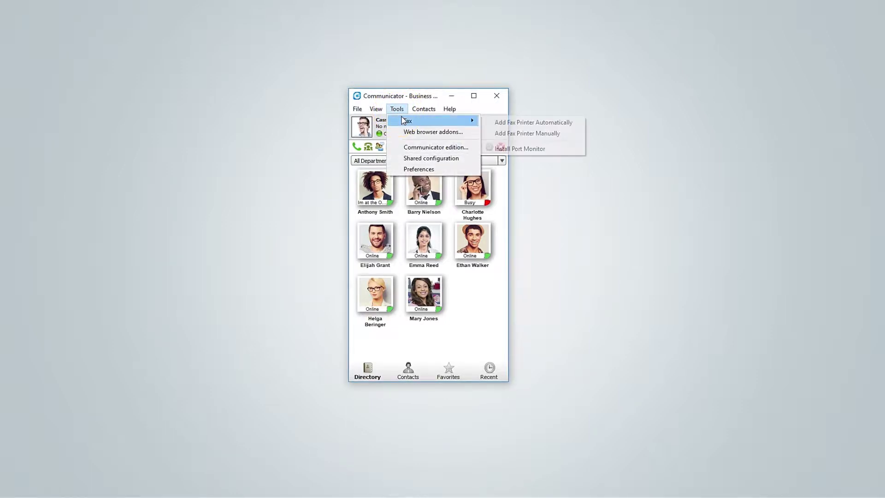
left_click(494, 149)
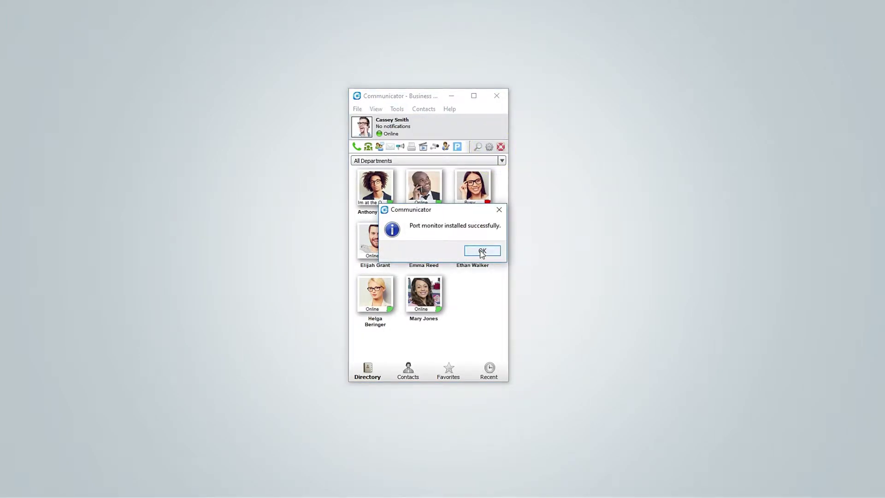
left_click(482, 251)
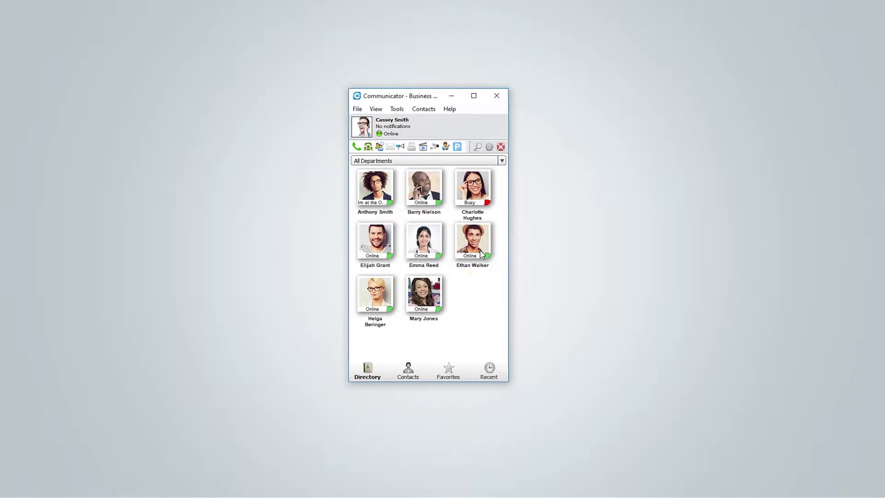
Step: Add the fax printer automatically from Tools > Fax and acknowledge the confirmation
left_click(398, 110)
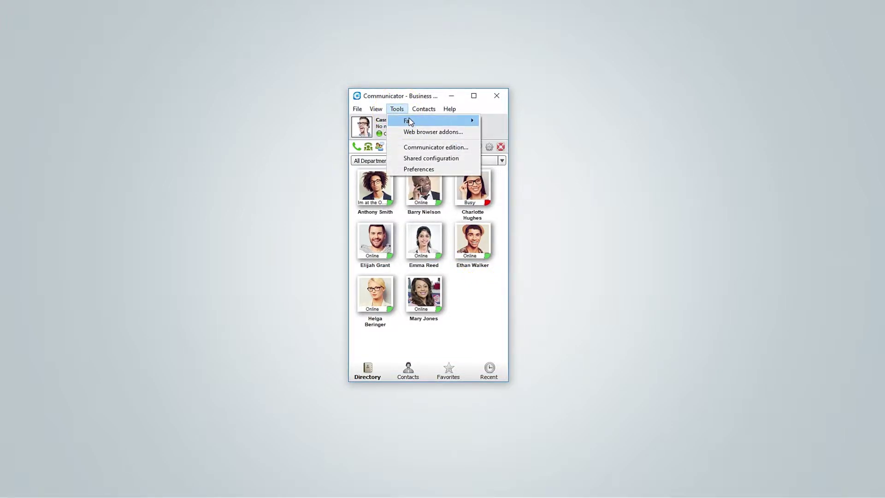
mouse_move(407, 121)
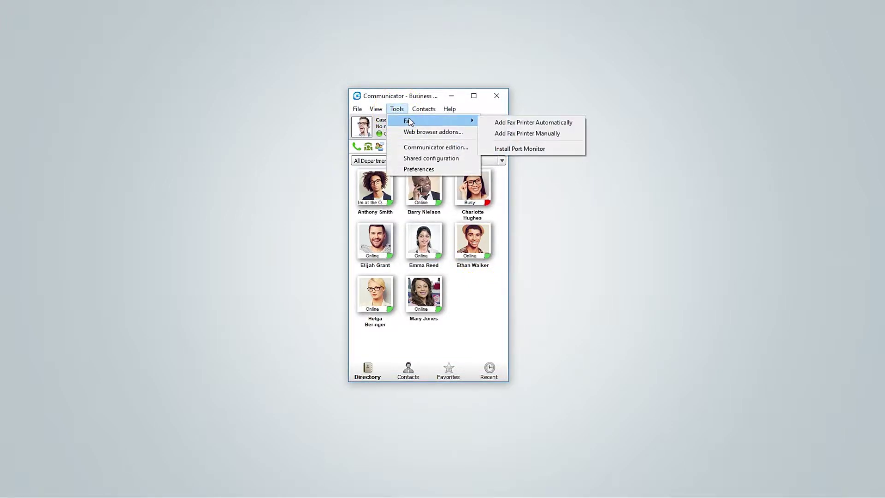
left_click(493, 124)
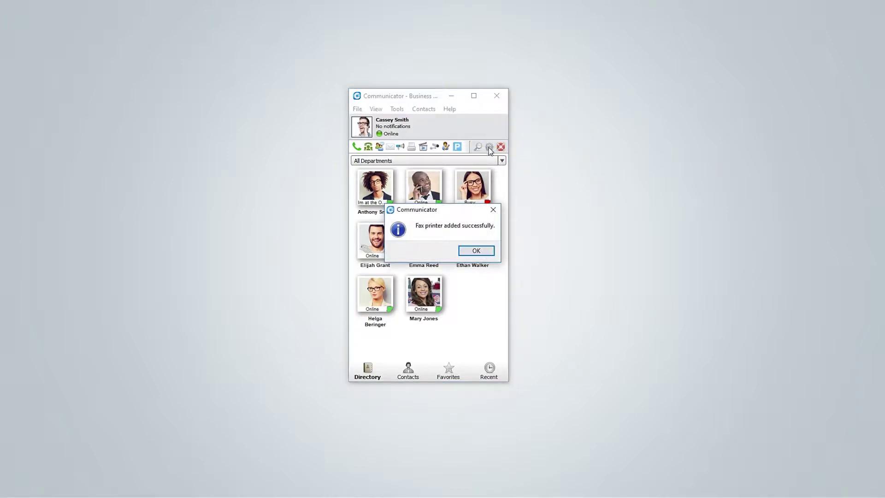
left_click(477, 250)
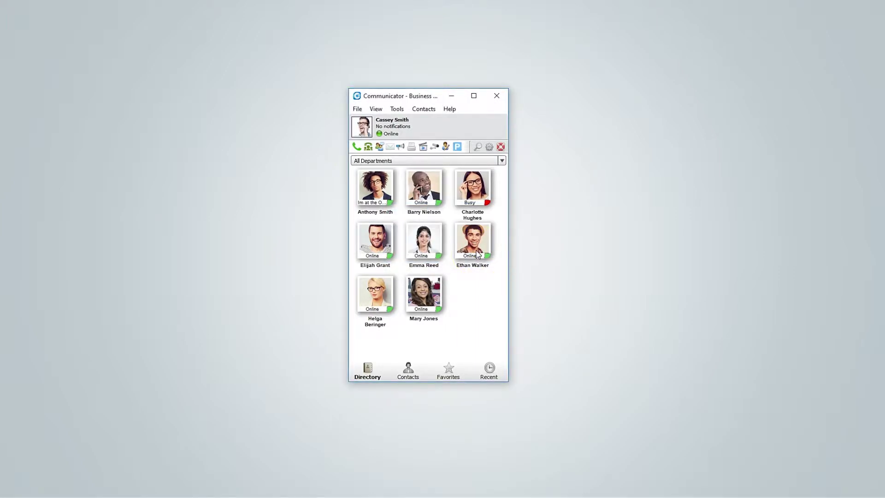
Step: Begin a new Send fax and pick FaxReport.pdf in the Open PDF dialog
left_click(412, 148)
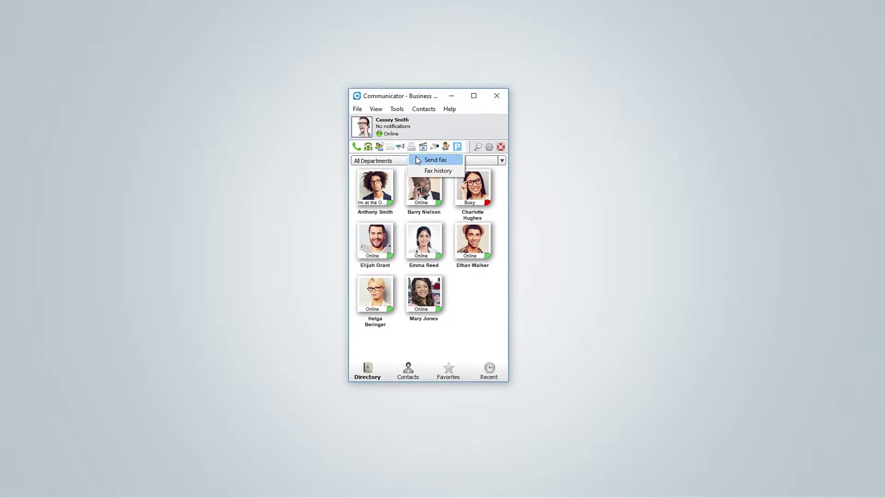
left_click(418, 160)
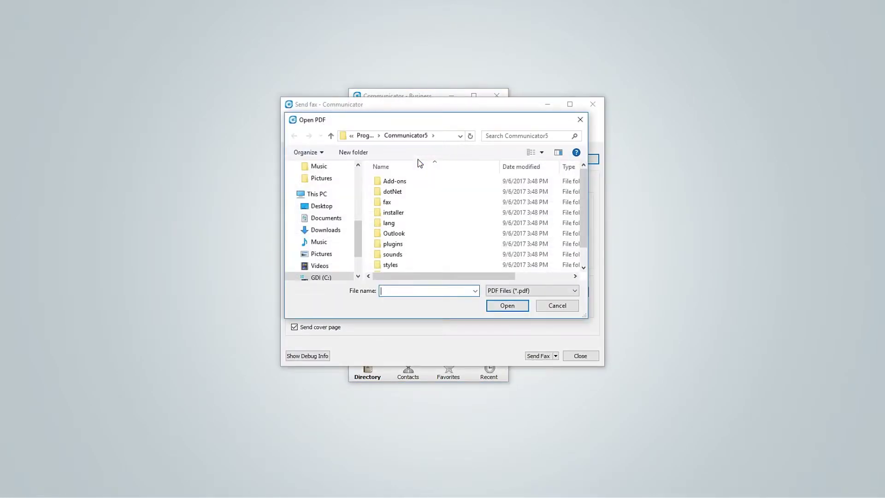
scroll(412, 216, "down", 1)
left_click(413, 266)
left_click(506, 306)
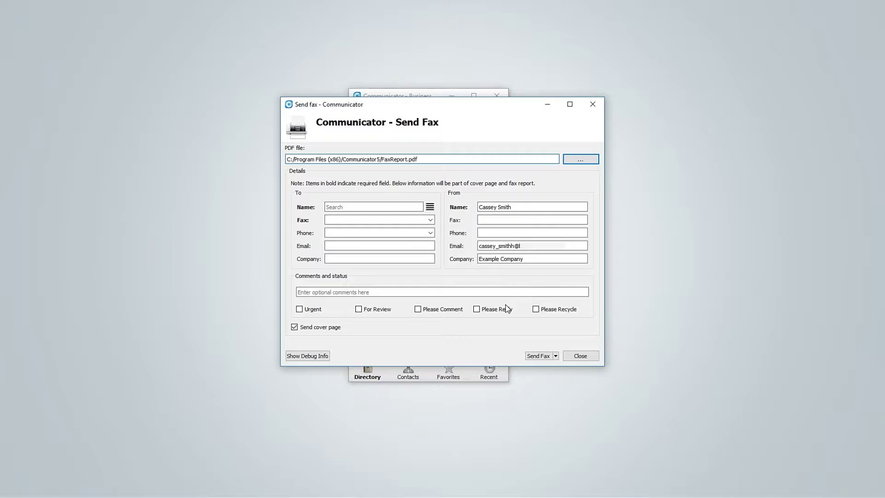
Step: Enter the recipient's name and fax number in the To fields
left_click(514, 207)
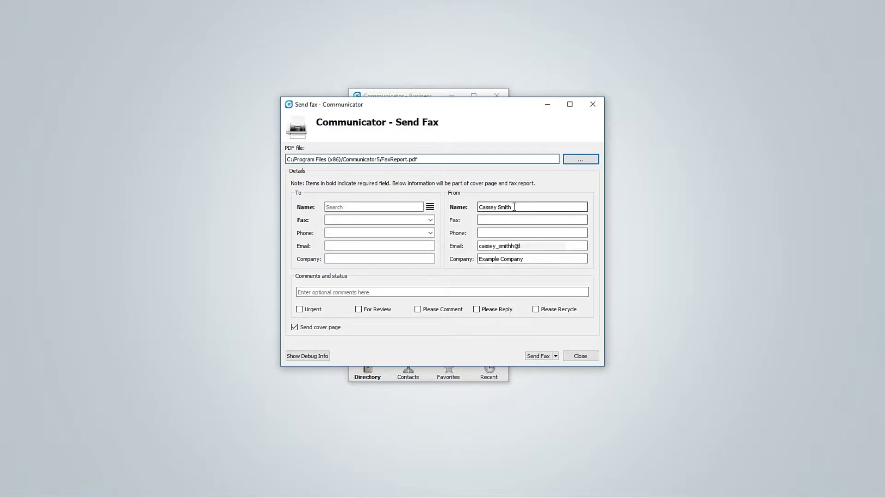
left_click_drag(514, 207, 479, 207)
left_click(392, 205)
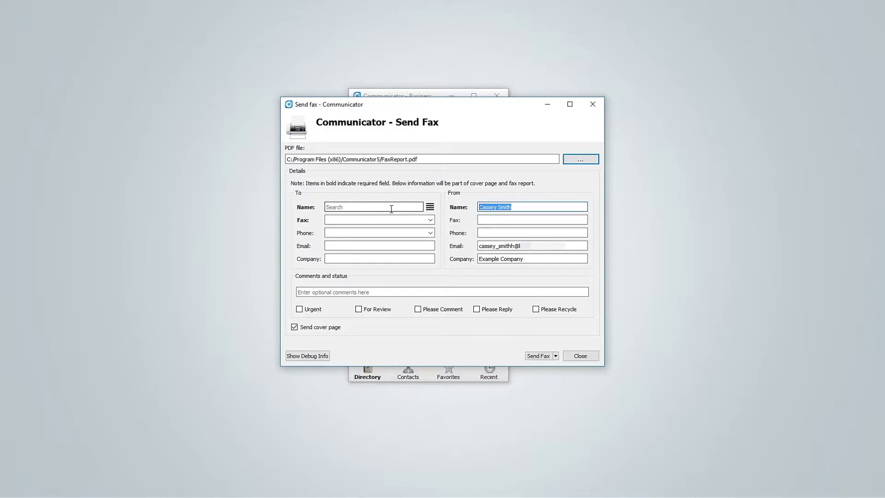
type("Bob")
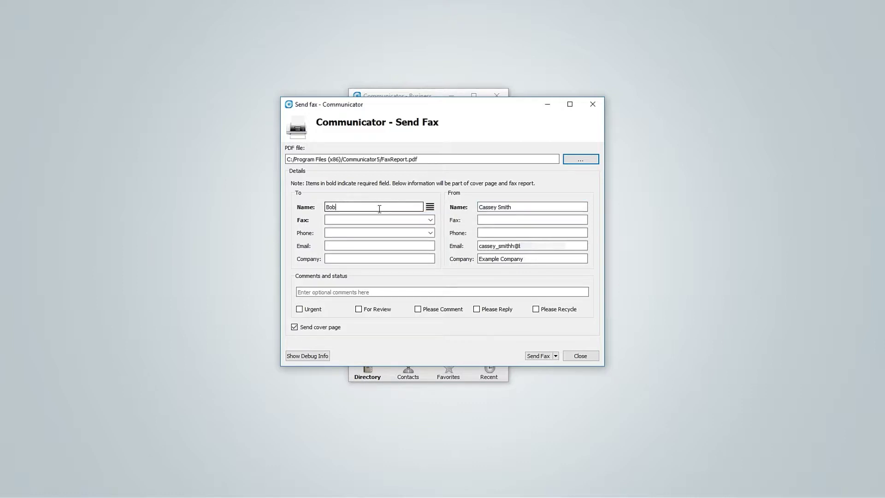
left_click(388, 220)
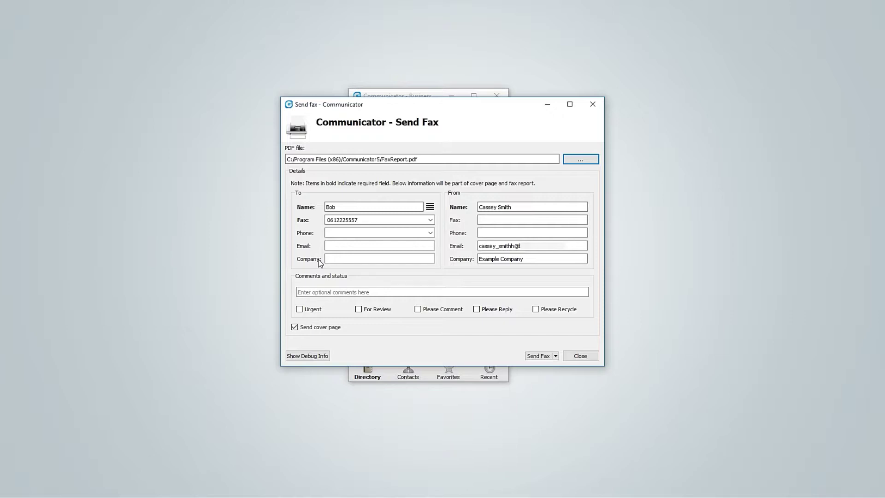
Step: Add the cover comment 'This is a comment' and tick Urgent and Please Comment
left_click(300, 293)
type("This is a ")
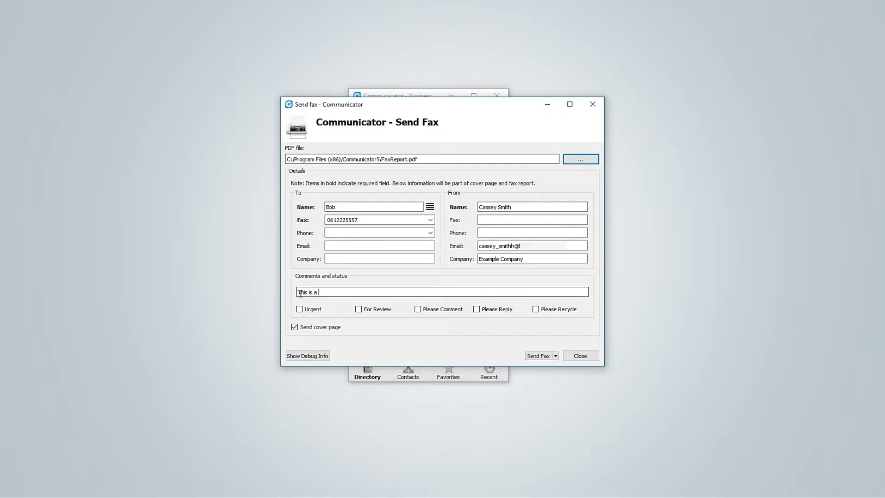
type("comment")
left_click(299, 309)
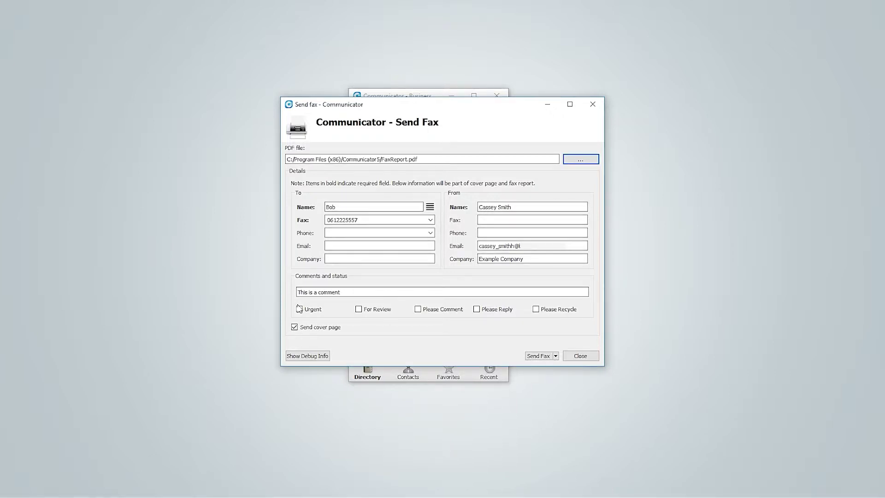
left_click(417, 309)
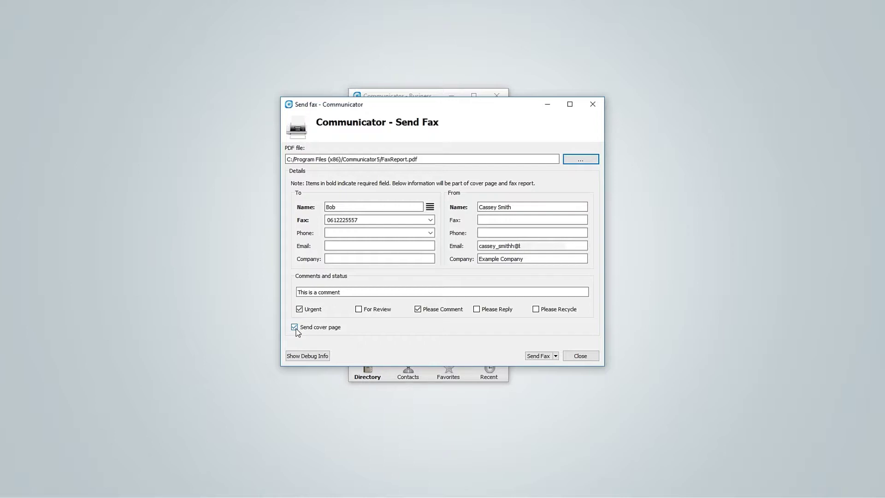
Step: Review the resolution options and debug panel, then send the fax with its cover page
left_click(556, 356)
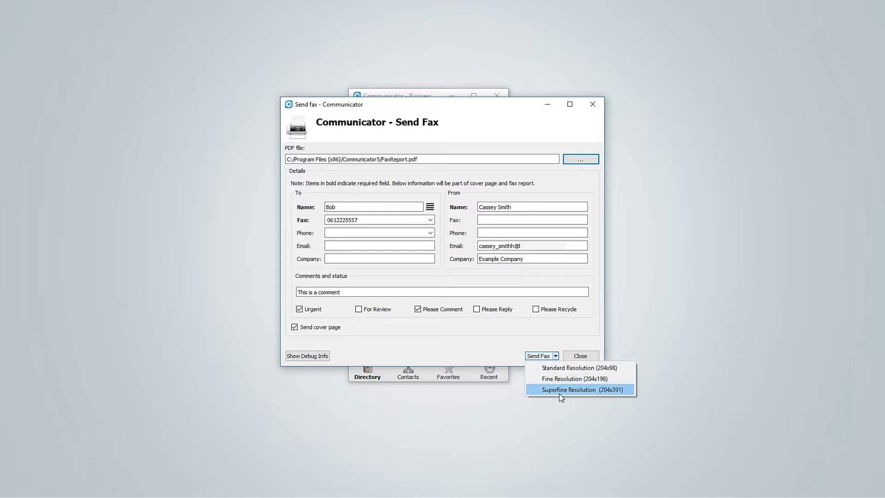
left_click(558, 356)
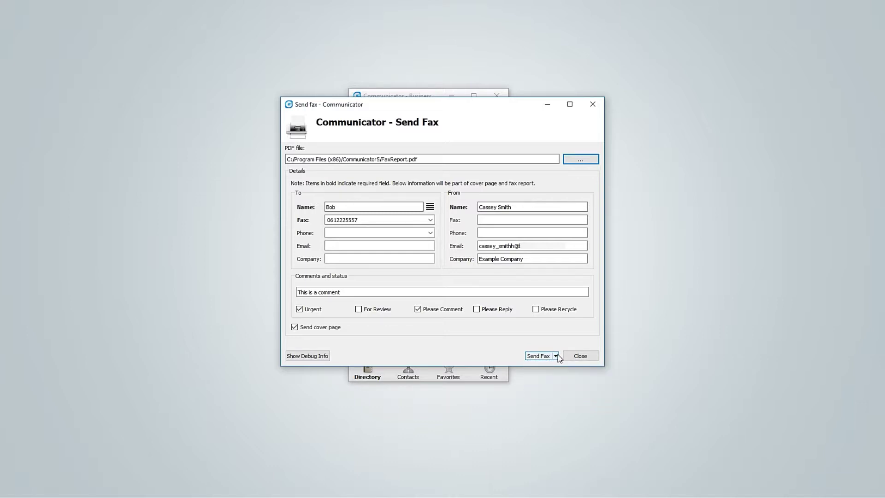
left_click(317, 355)
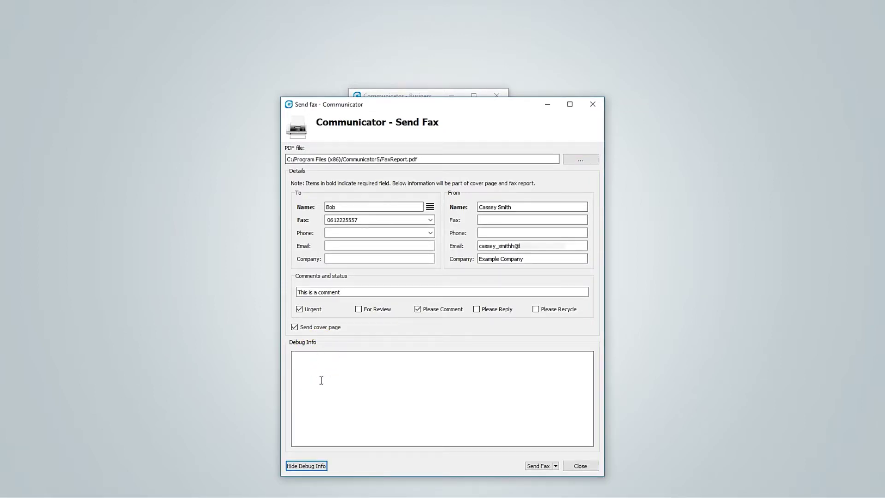
left_click(312, 466)
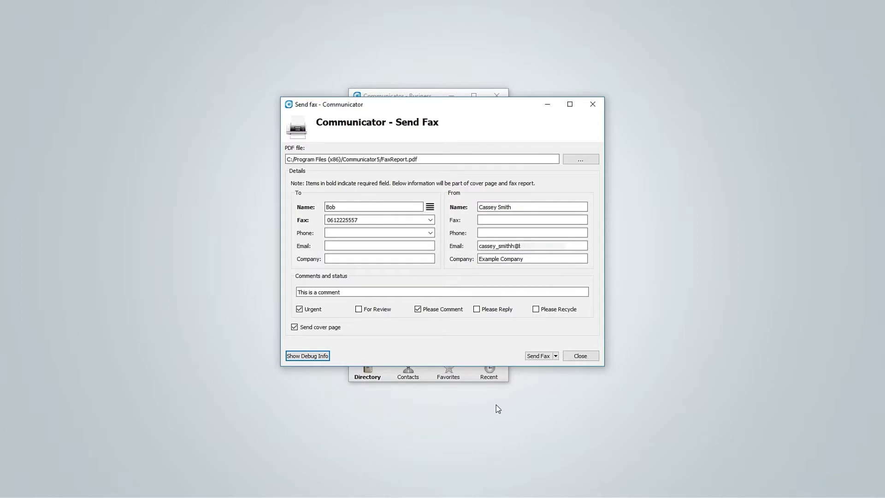
left_click(540, 359)
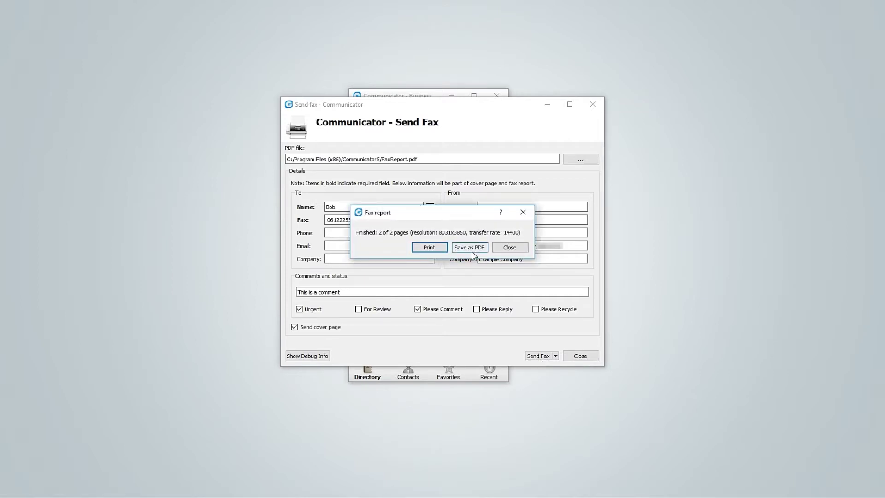
Step: Close the finished two-page fax report and the Send Fax window
left_click(504, 248)
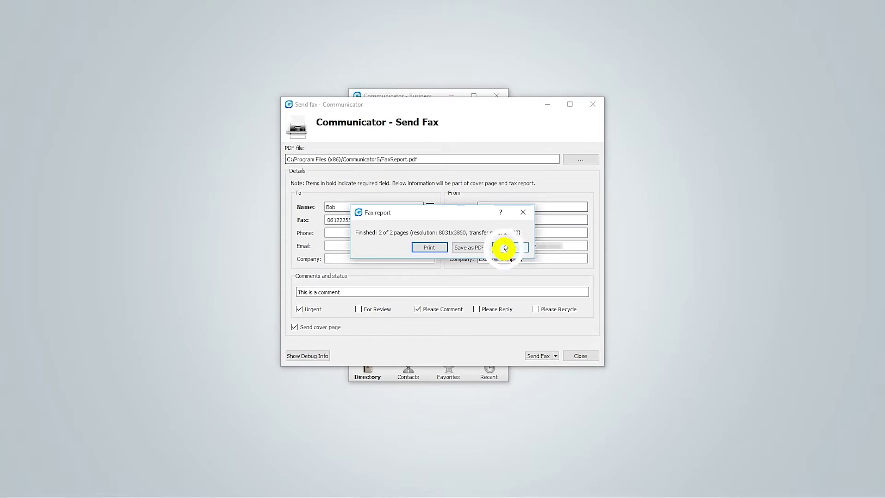
left_click(578, 356)
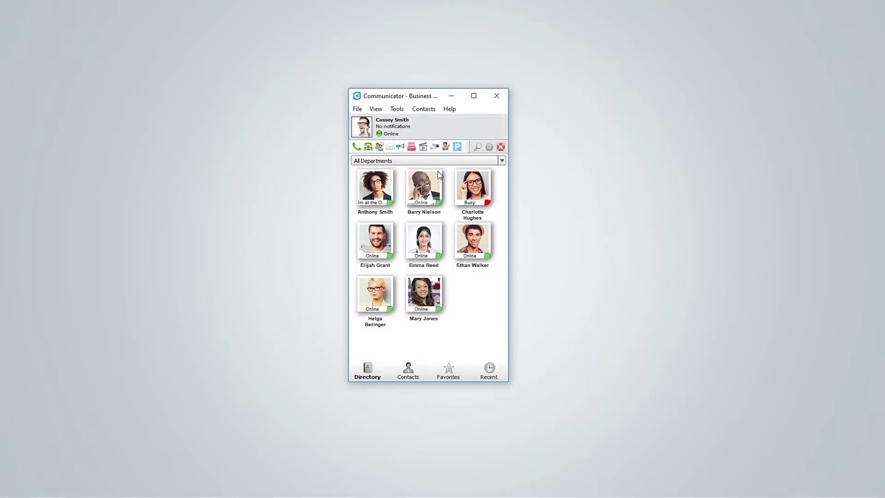
Step: Open Fax history from the toolbar fax menu to list the five received faxes
left_click(411, 148)
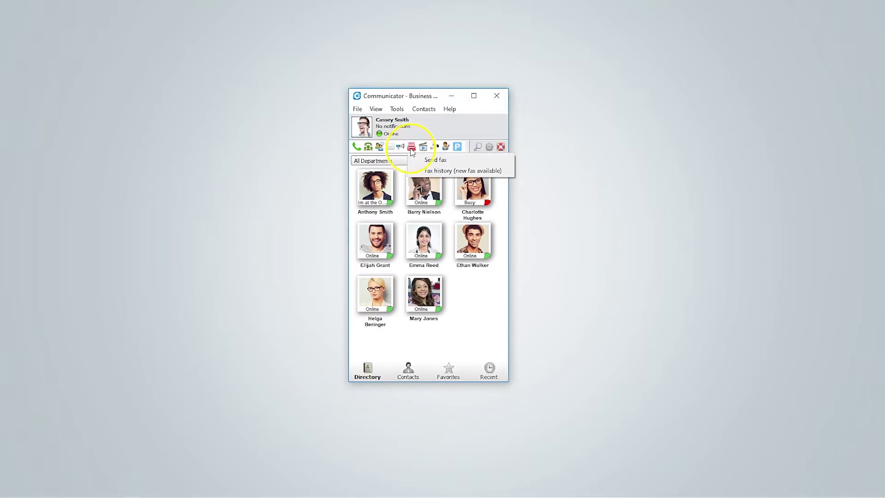
left_click(418, 171)
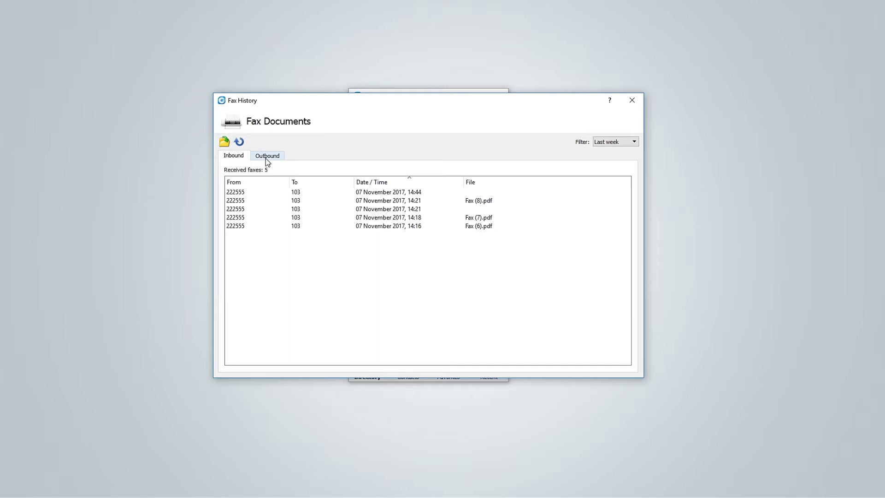
Step: Open Fax (9).pdf in Acrobat, scroll through its cover page and report, then close it
double_click(248, 191)
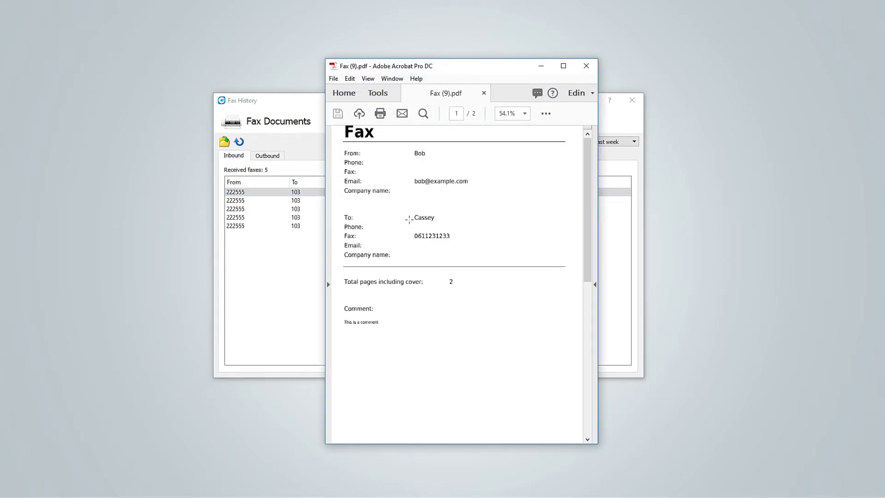
scroll(411, 249, "down", 5)
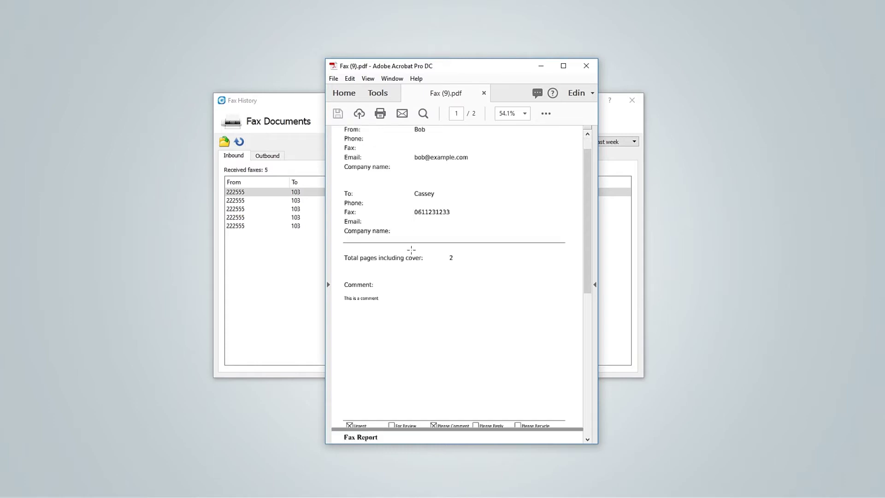
scroll(411, 250, "down", 5)
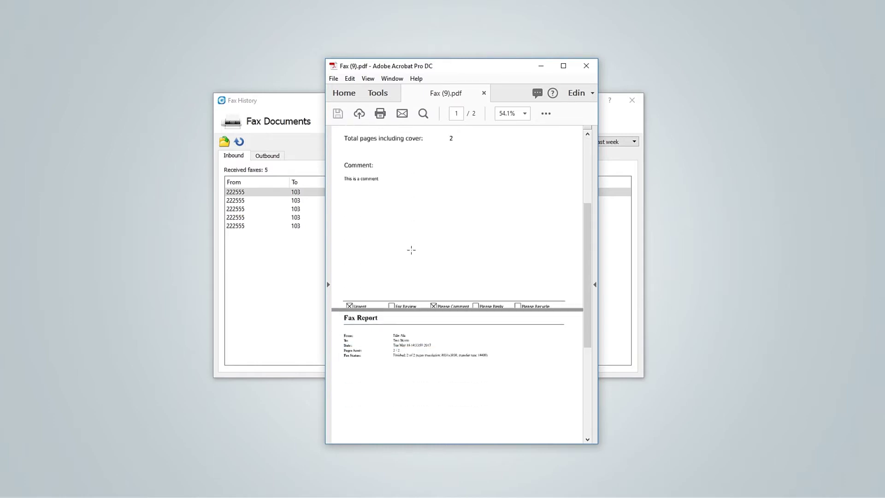
scroll(411, 250, "down", 1)
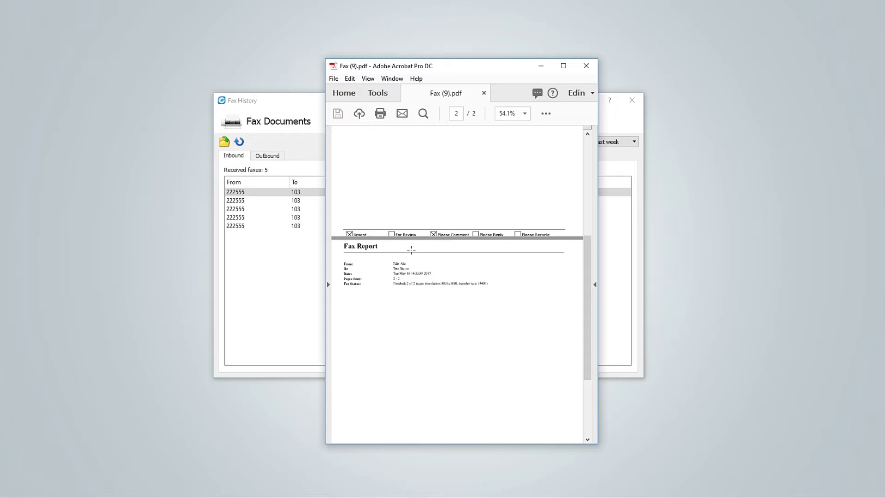
left_click(584, 67)
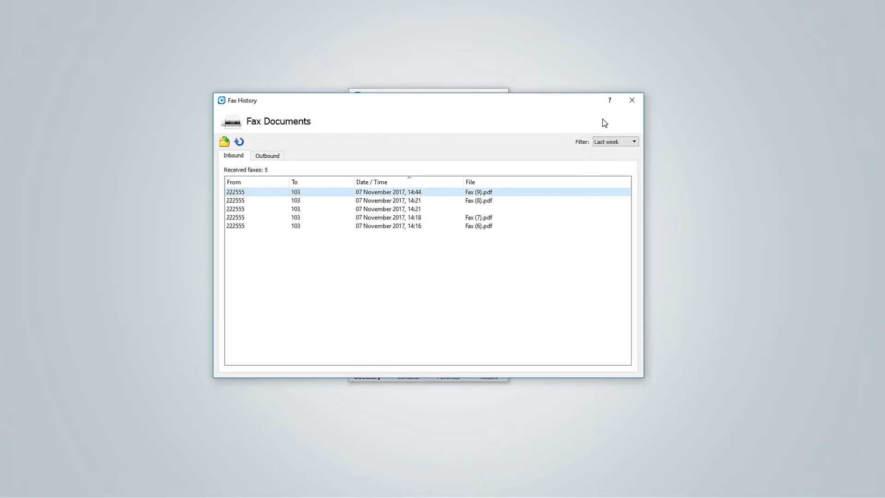
Step: Leave the Fax History date filter set to Last week
left_click(634, 143)
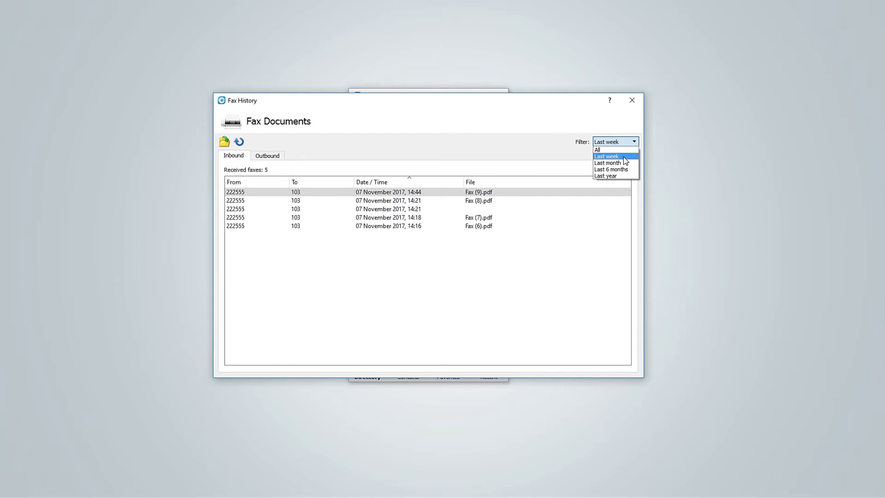
left_click(623, 157)
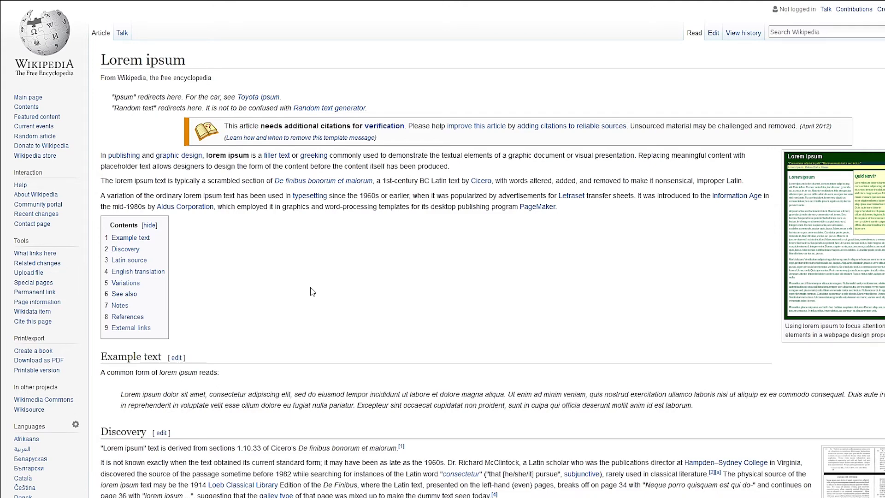
Step: Print the Lorem ipsum page with Ctrl+P to the Communicator Fax printer
key("ctrl+p")
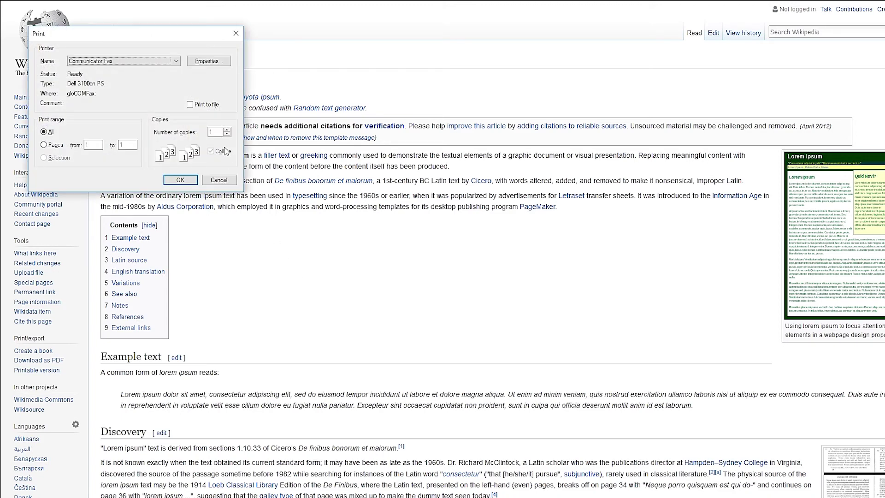
left_click(166, 62)
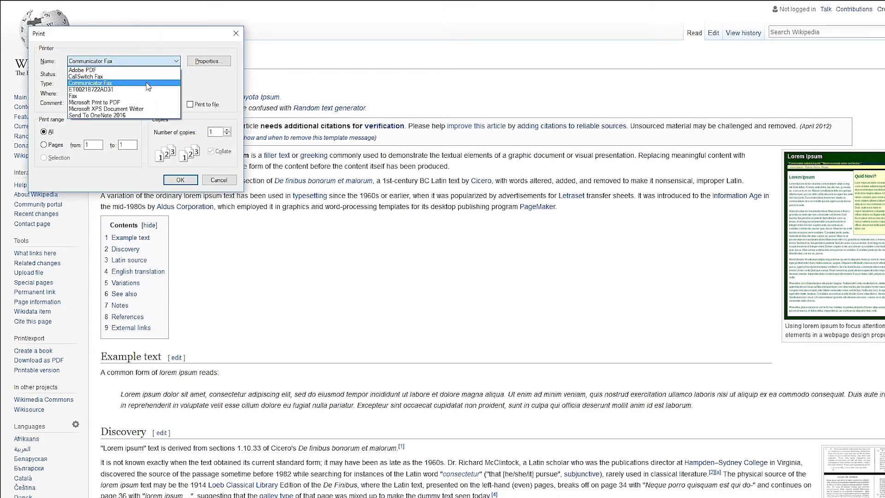
left_click(146, 83)
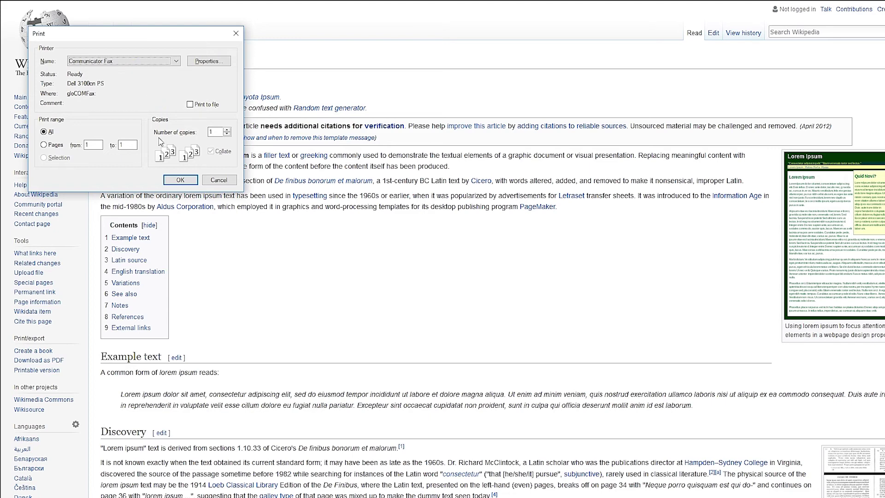
left_click(179, 179)
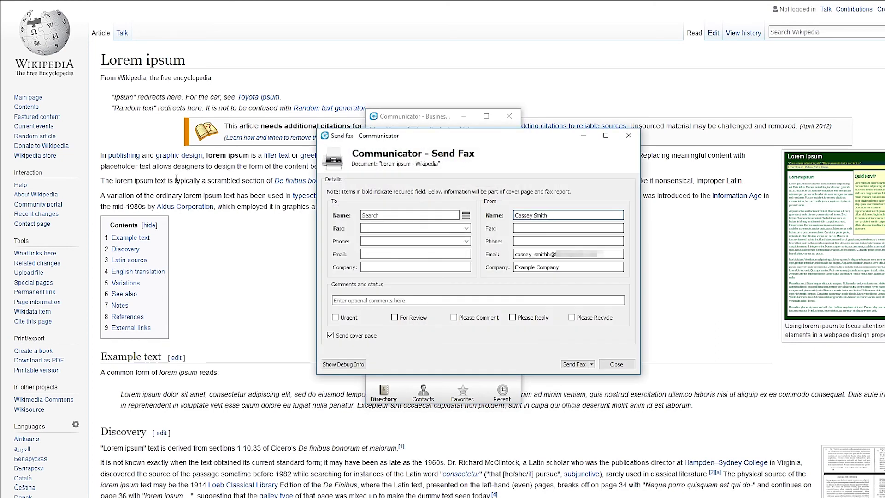
Step: Address the Lorem ipsum fax to the recipient's name and fax number, then send it
left_click(368, 215)
type("Bob")
left_click(372, 228)
left_click(570, 365)
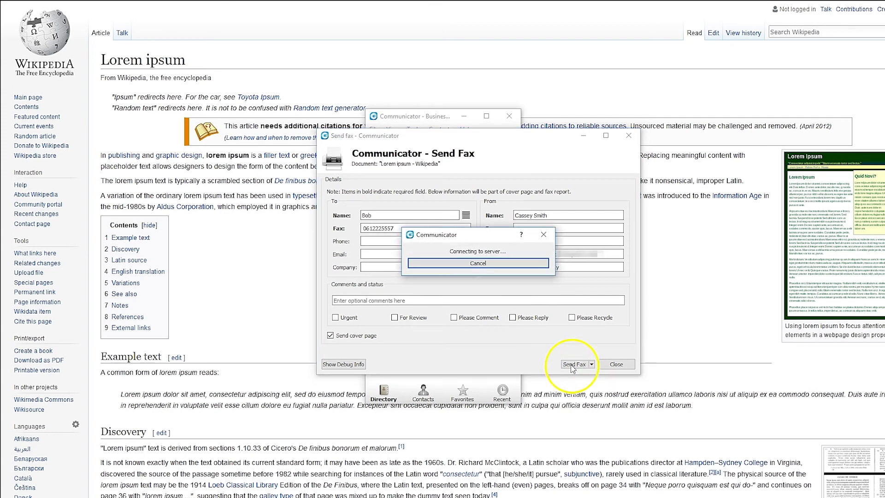